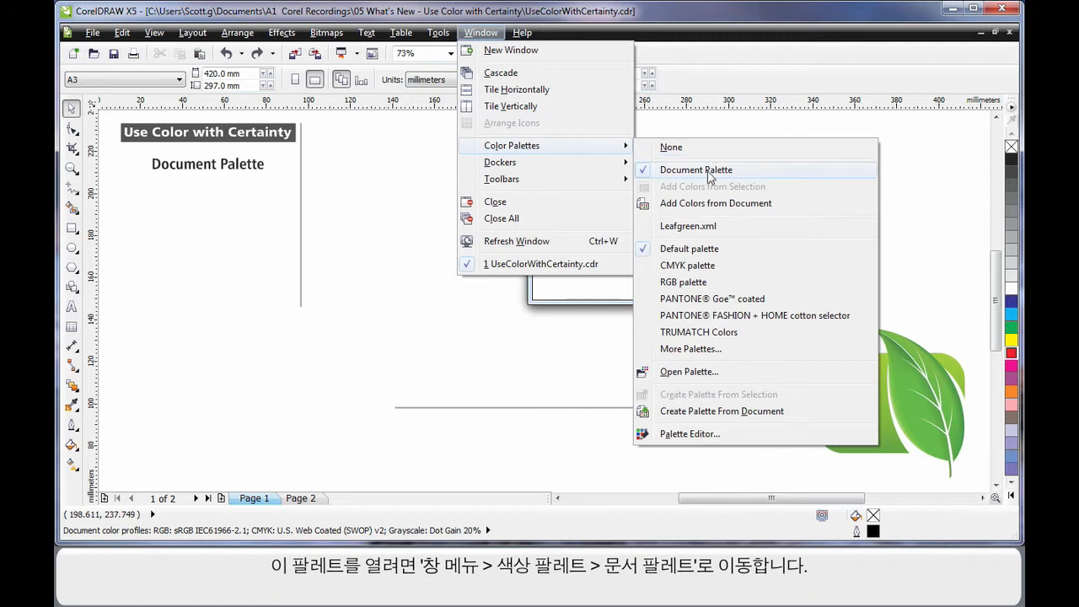
Display the Document Palette and add all colors used in the document to it.
left_click(923, 168)
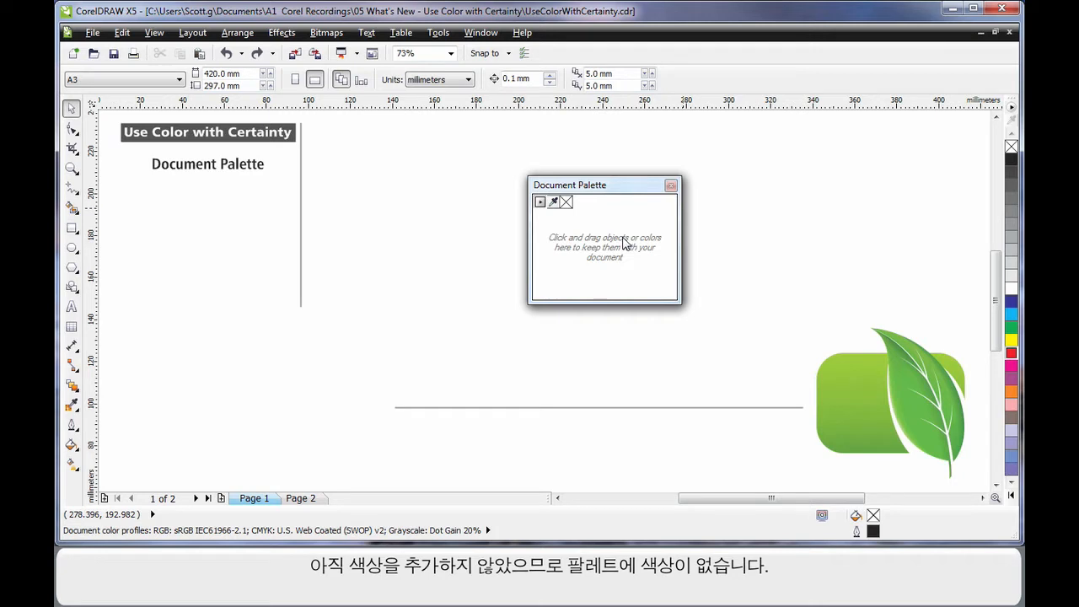
left_click(540, 203)
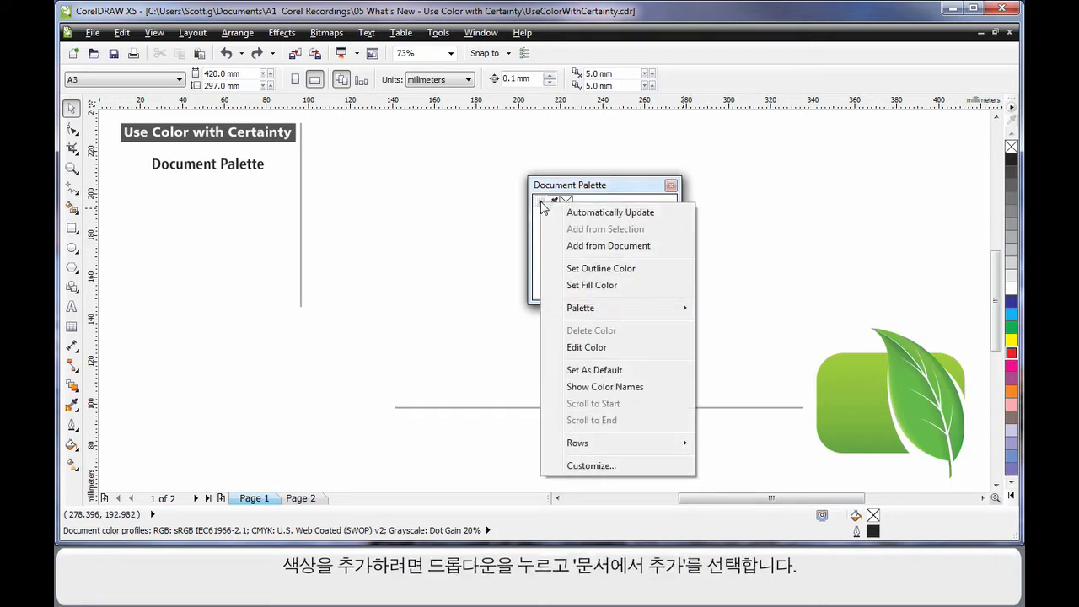
left_click(610, 247)
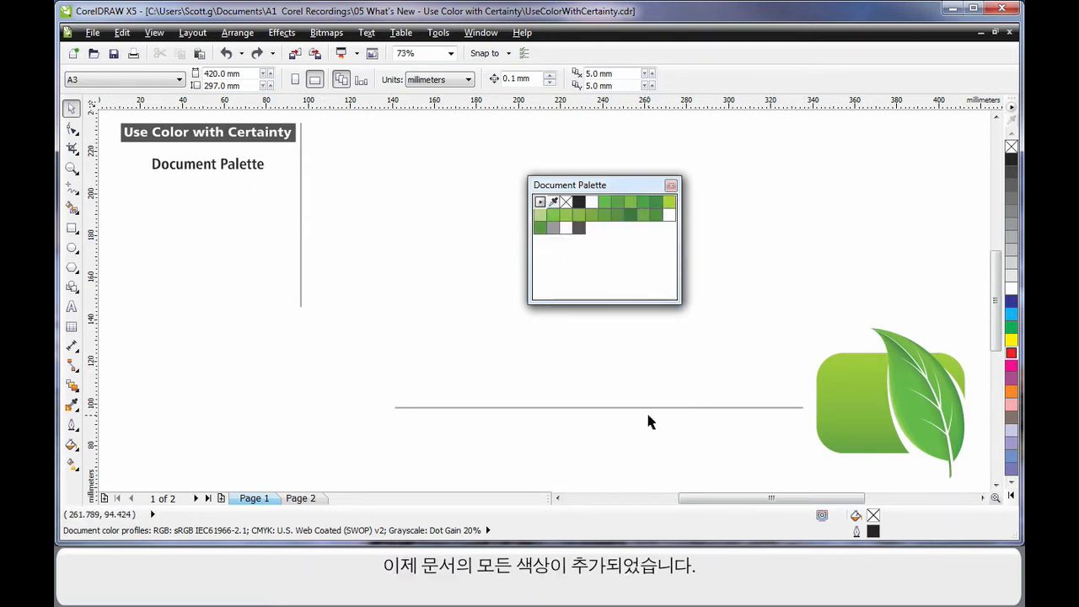
Place the tulip photo on page 1 and add 25 of its colors to the Document Palette.
key("ctrl+v")
left_click(481, 341)
left_click(319, 388)
left_click_drag(279, 391, 602, 263)
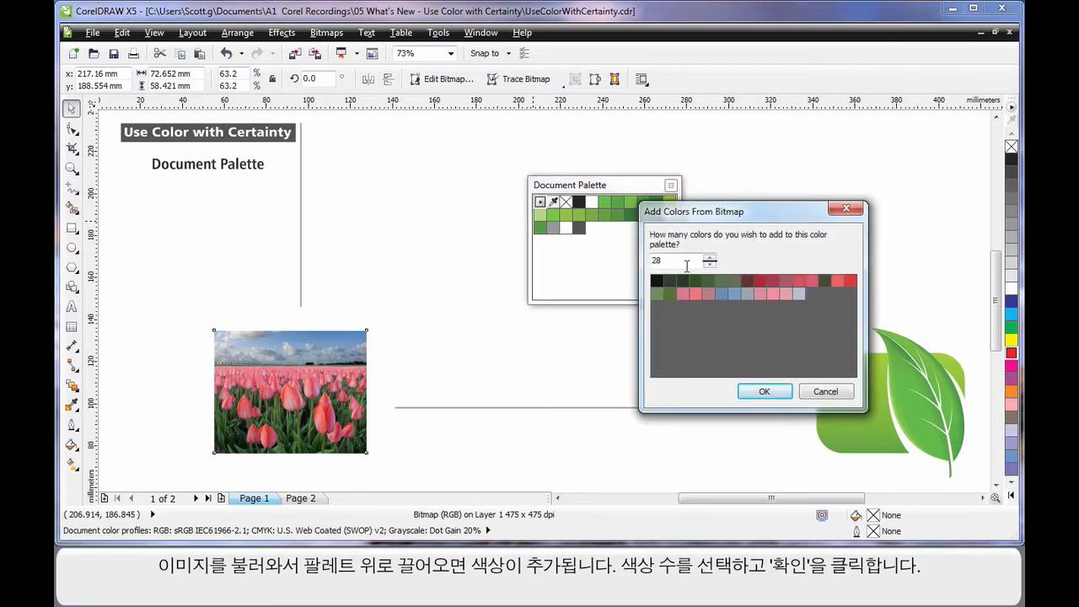
type("25")
left_click(765, 392)
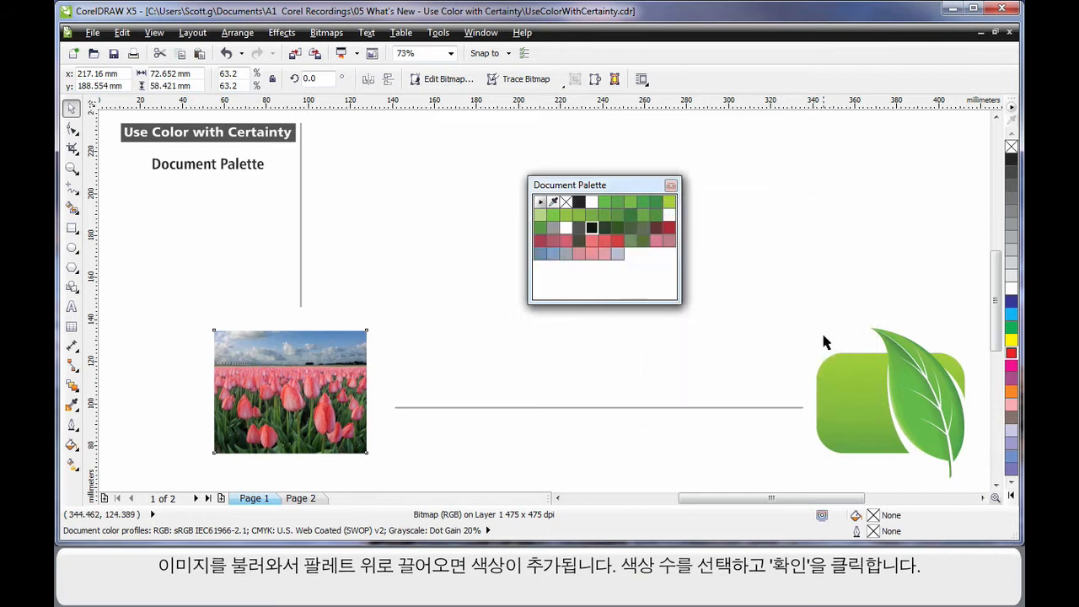
Enable automatic updating of the Document Palette and apply yellow and red from the default palette to the rounded green rectangle.
left_click(540, 202)
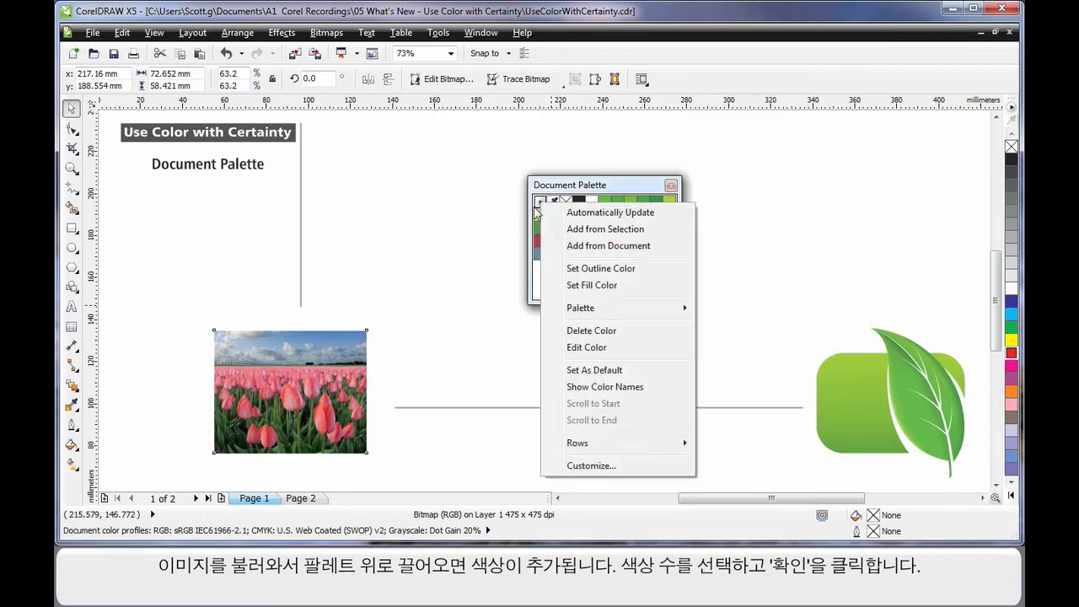
left_click(649, 215)
left_click(807, 257)
left_click_drag(1011, 339, 855, 394)
left_click_drag(1011, 353, 858, 399)
left_click(742, 359)
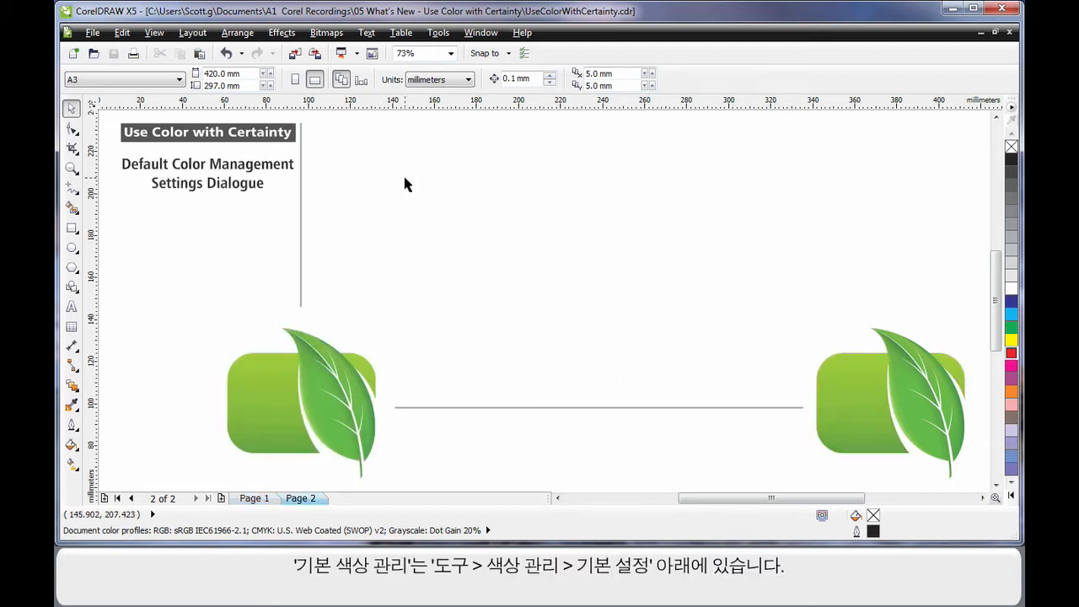
Open the Default Color Management Settings and review the descriptions of the default color settings and the import and paste policies.
left_click(438, 33)
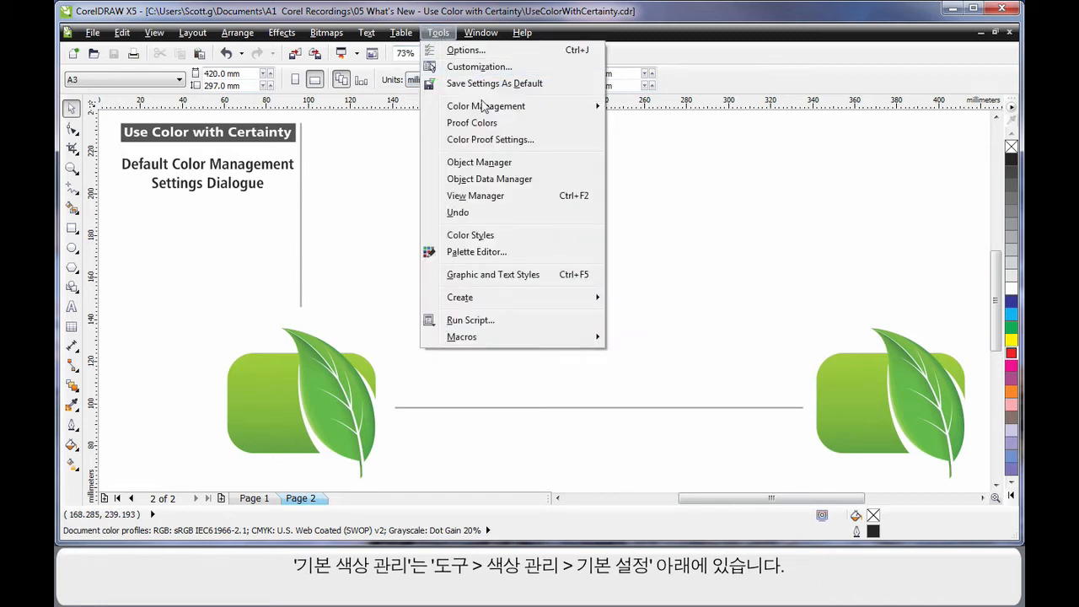
mouse_move(483, 105)
left_click(683, 109)
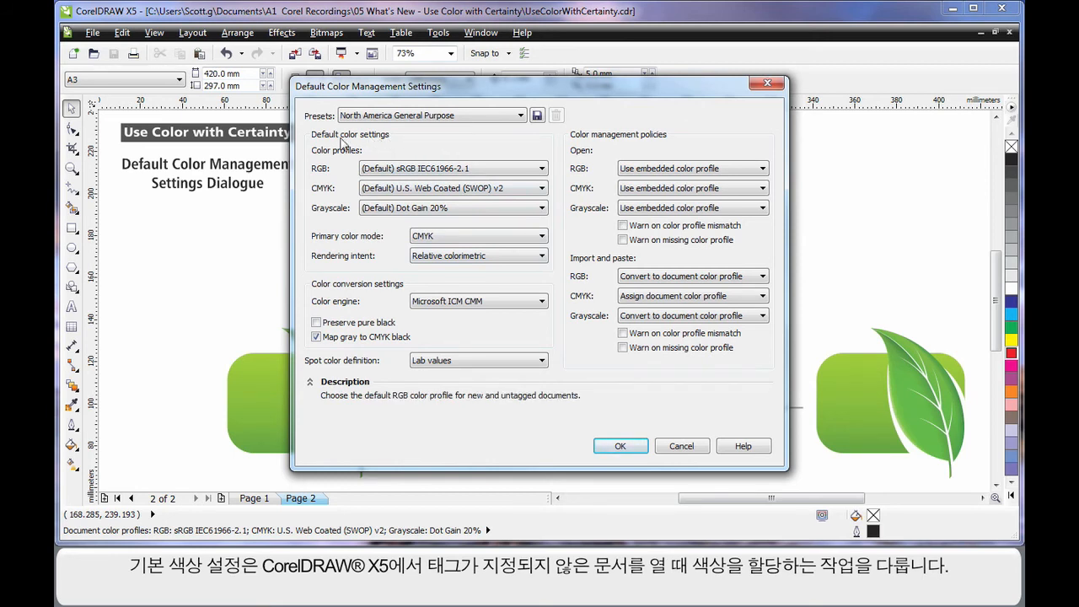
mouse_move(320, 140)
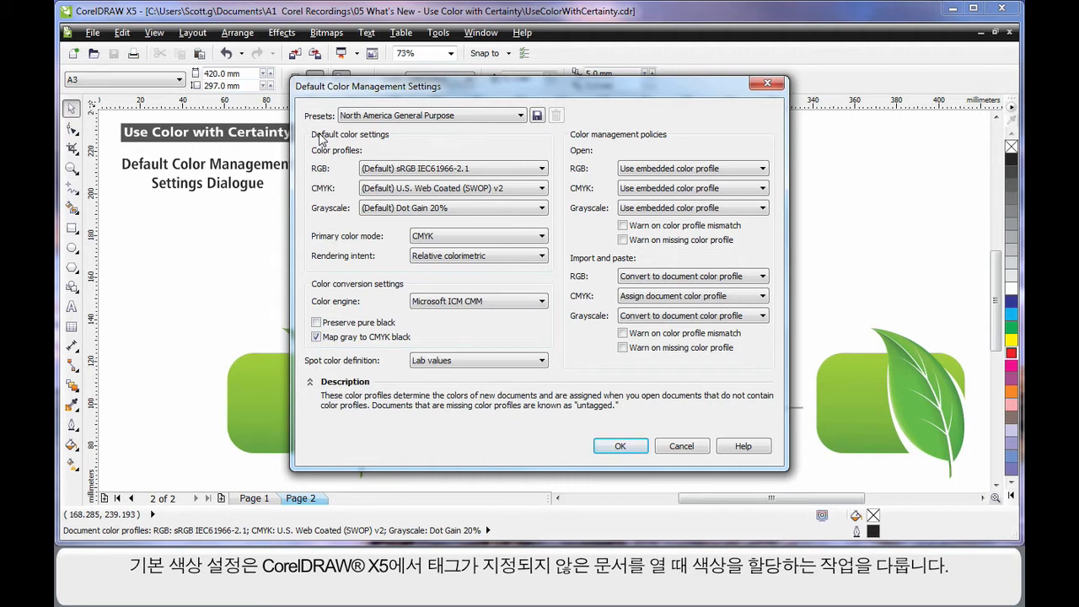
mouse_move(606, 263)
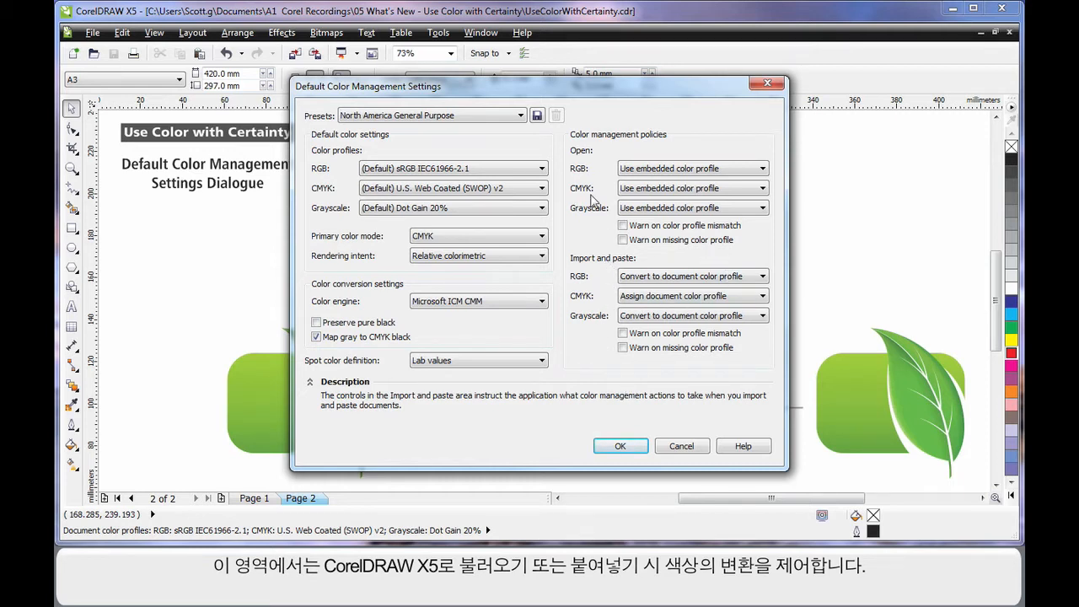
mouse_move(396, 99)
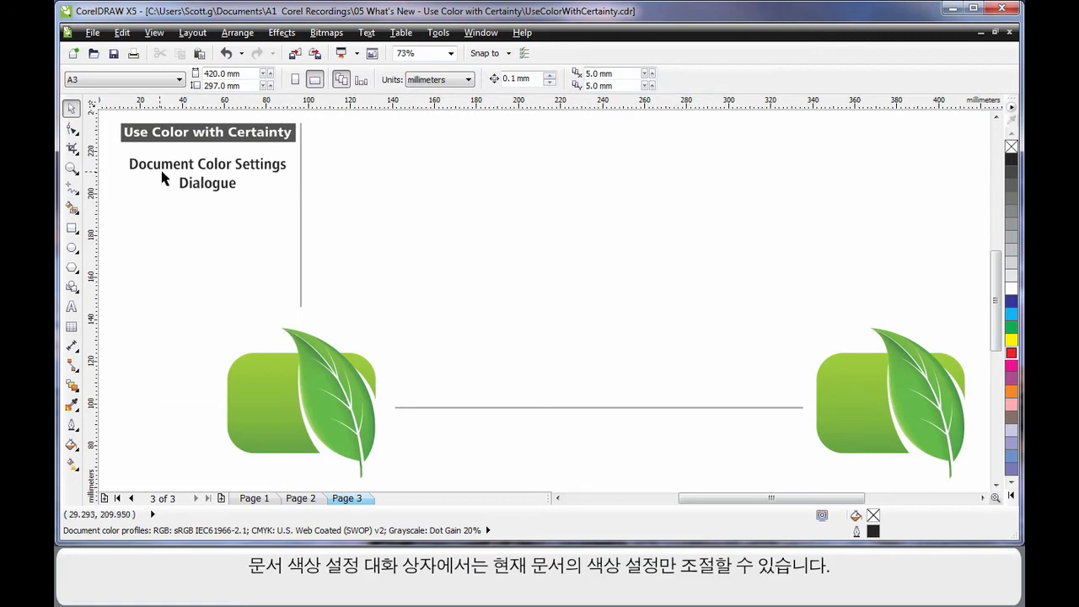
Open the color management settings of the current document.
left_click(438, 34)
mouse_move(472, 107)
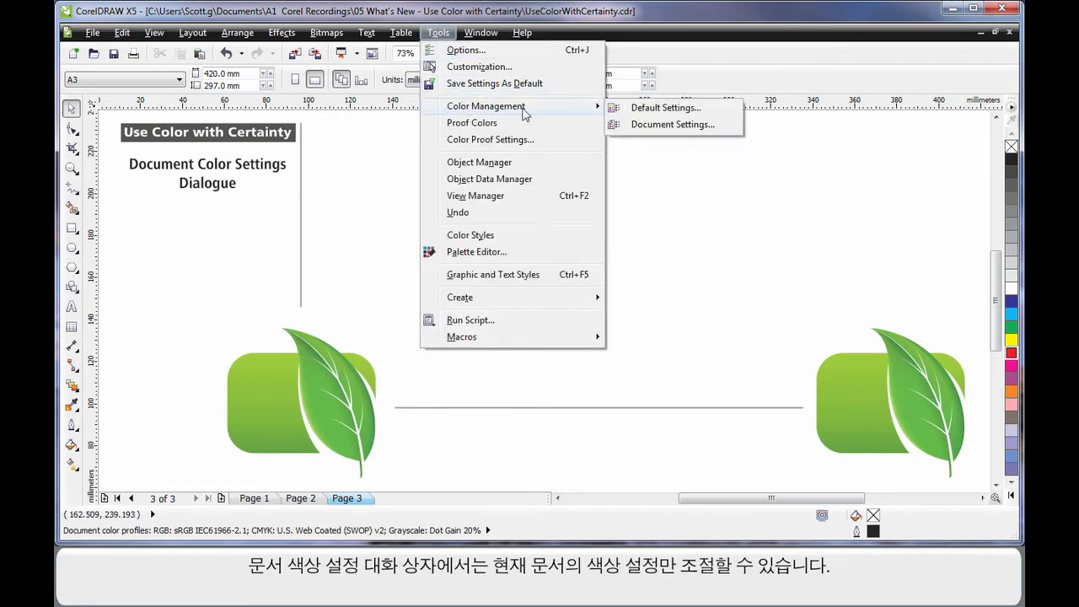
left_click(679, 125)
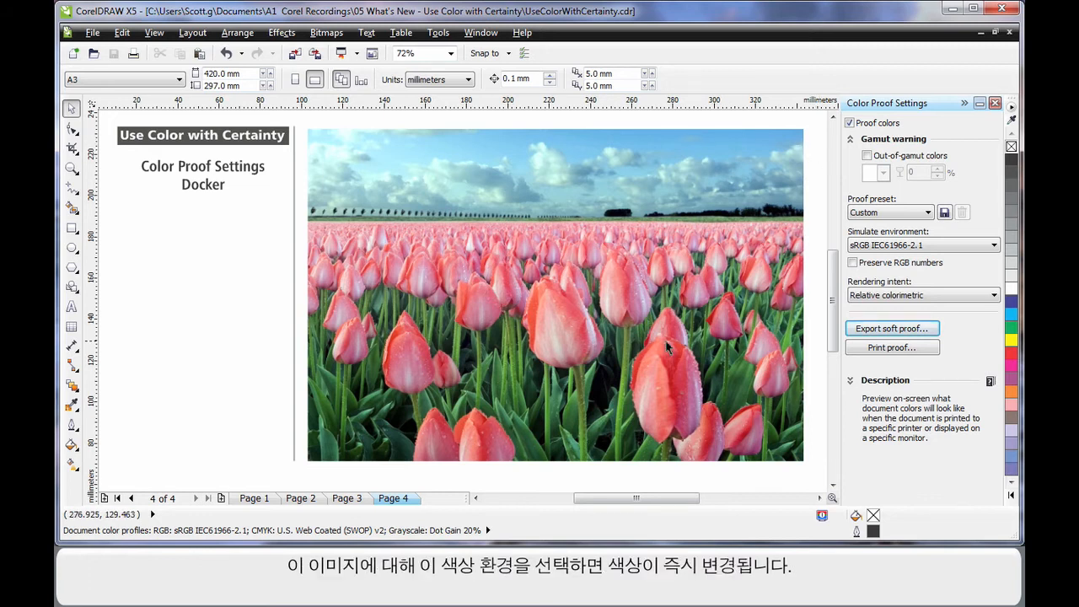
Simulate the Japan Color 2002 Newspaper environment for the color proof and highlight out-of-gamut colors in the tulip image and color palette.
left_click(956, 247)
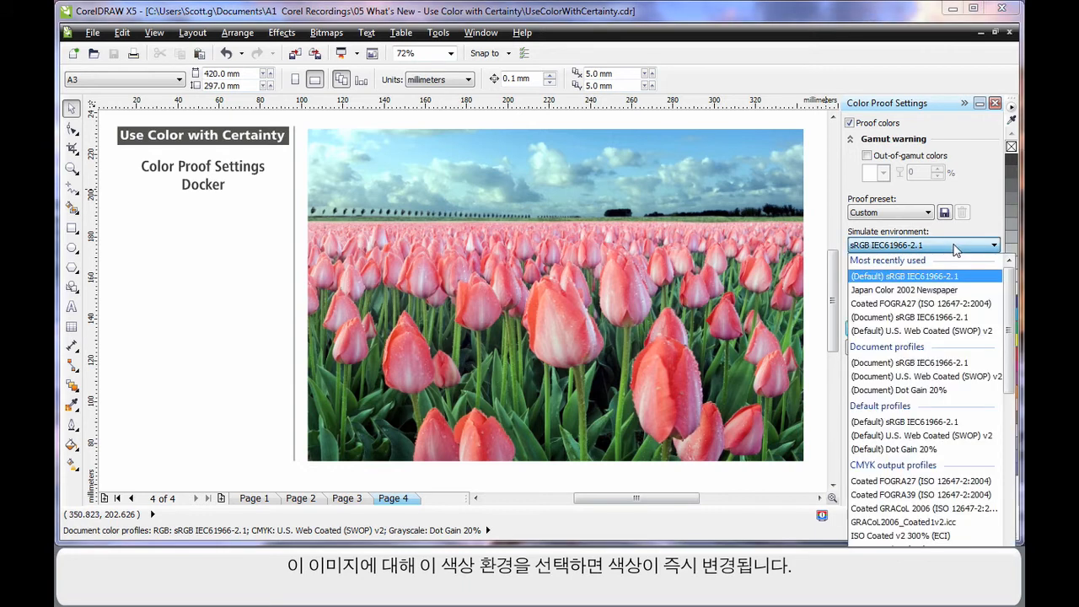
left_click(955, 290)
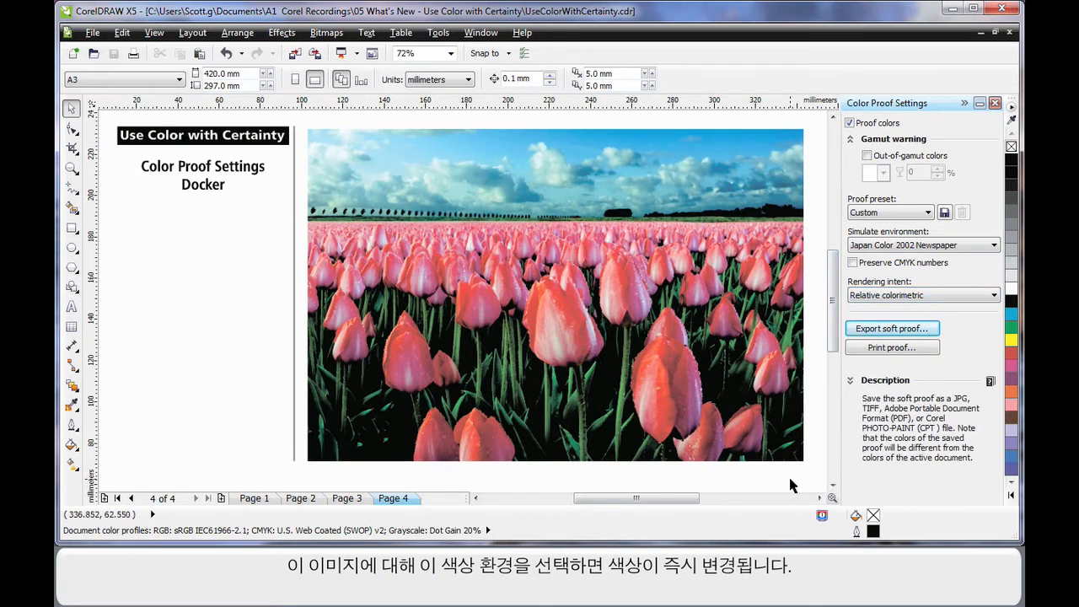
left_click(867, 156)
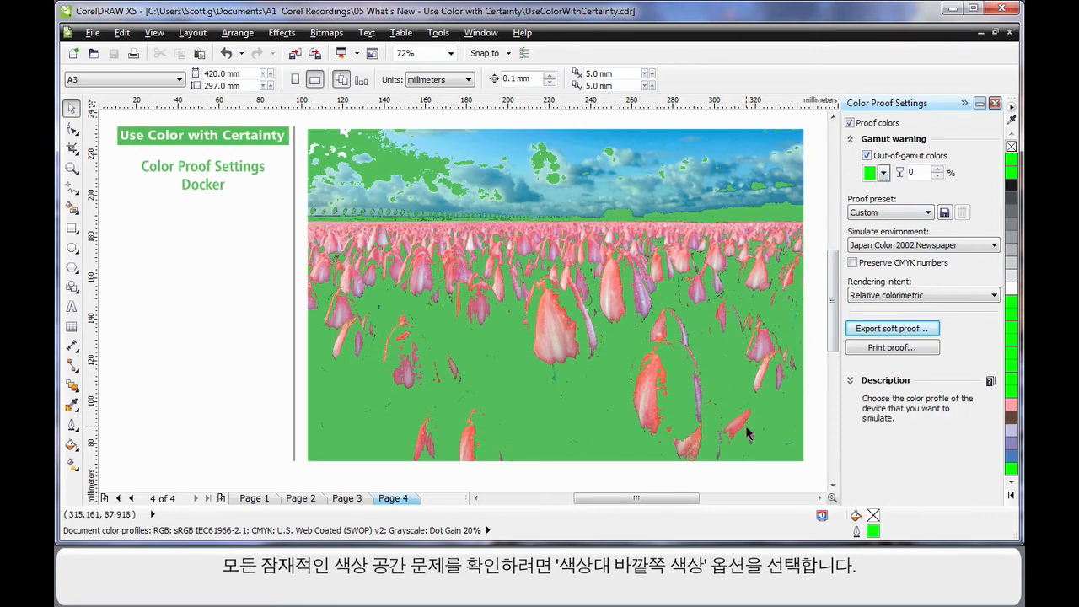
left_click(1012, 495)
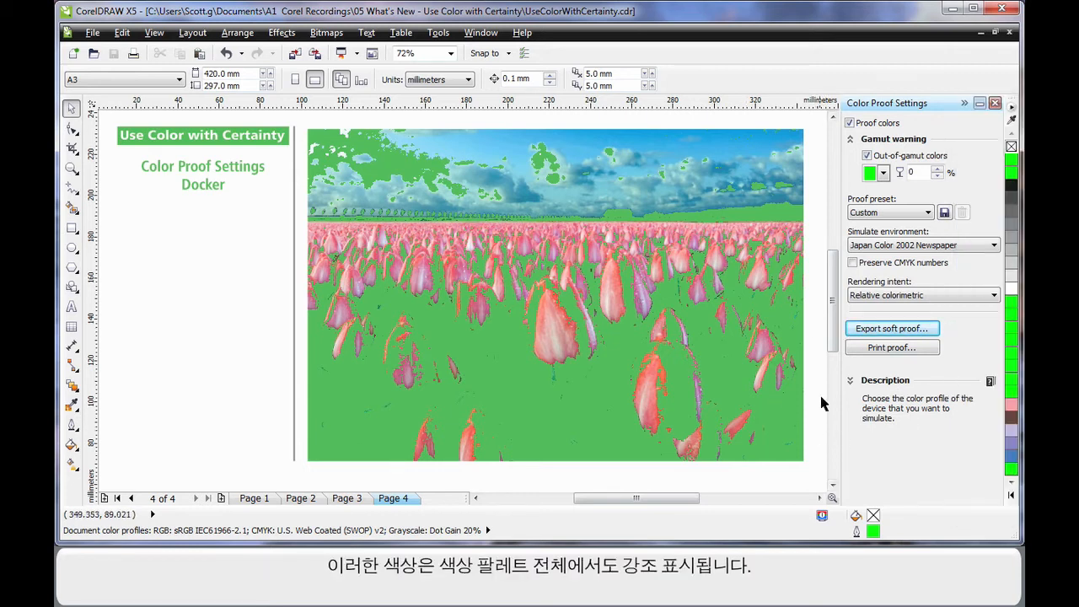
Switch the simulated proof environment to Coated FOGRA27 (ISO 12647-2:2004) and turn off the out-of-gamut color warning.
left_click(983, 247)
left_click(928, 304)
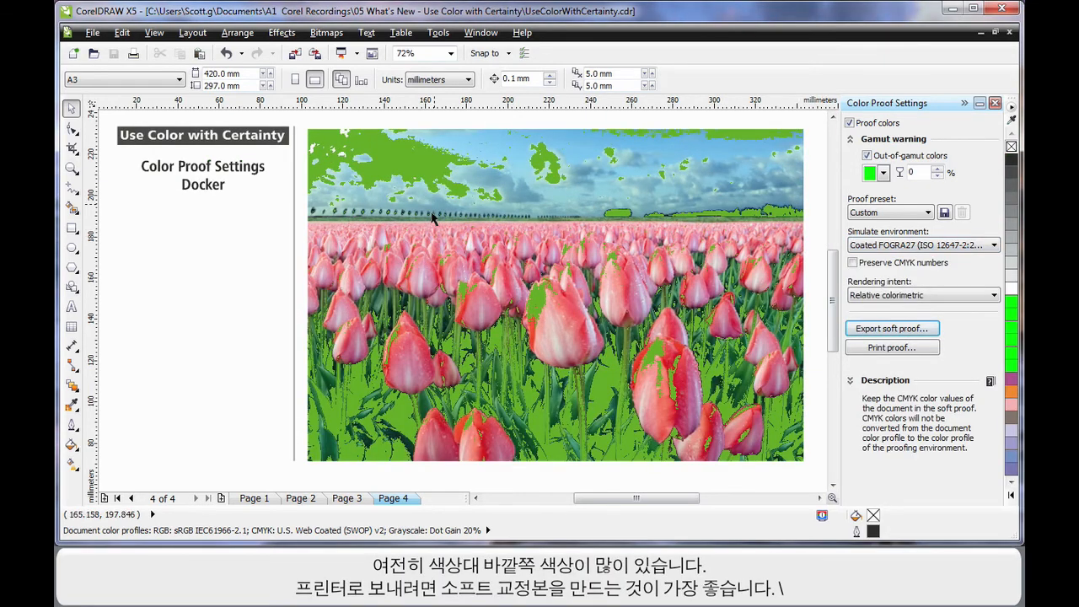
left_click(867, 156)
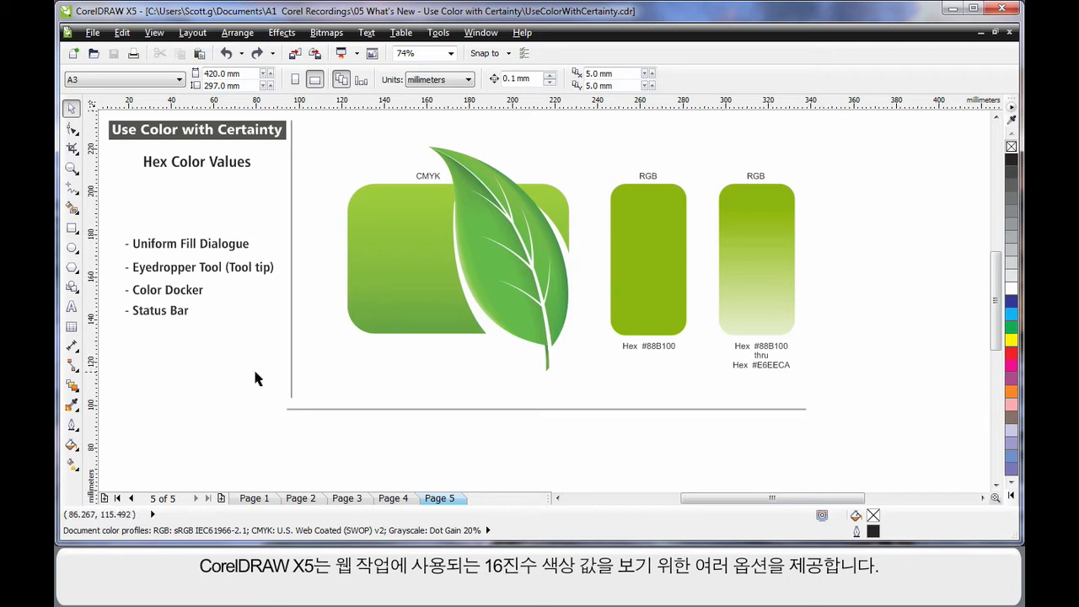
Open the Color docker and change the fill of the solid green RGB rectangle to hex #88B1EF.
left_click(76, 449)
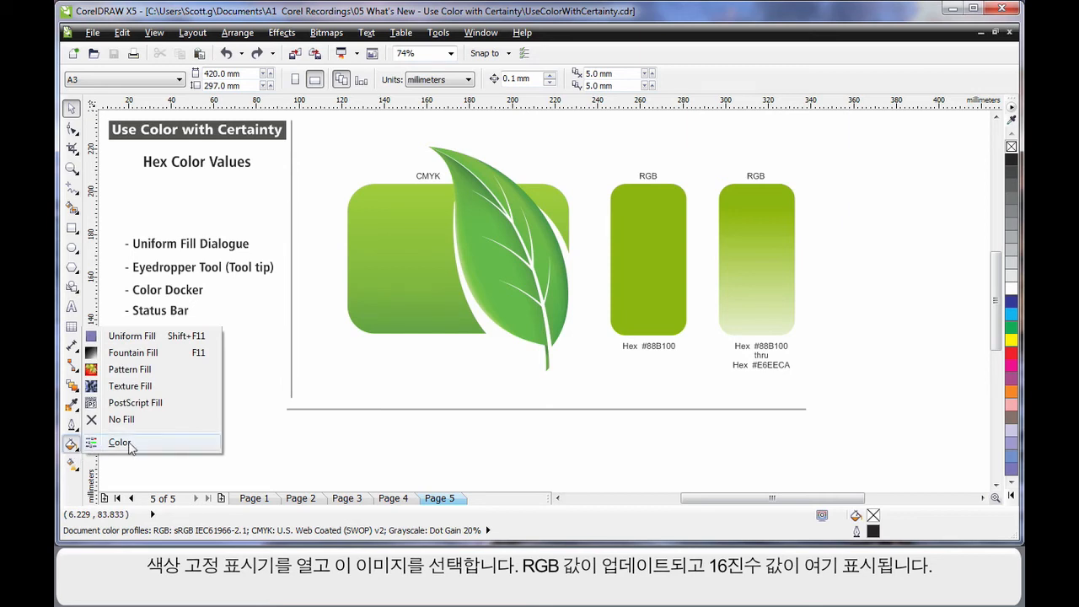
left_click(119, 442)
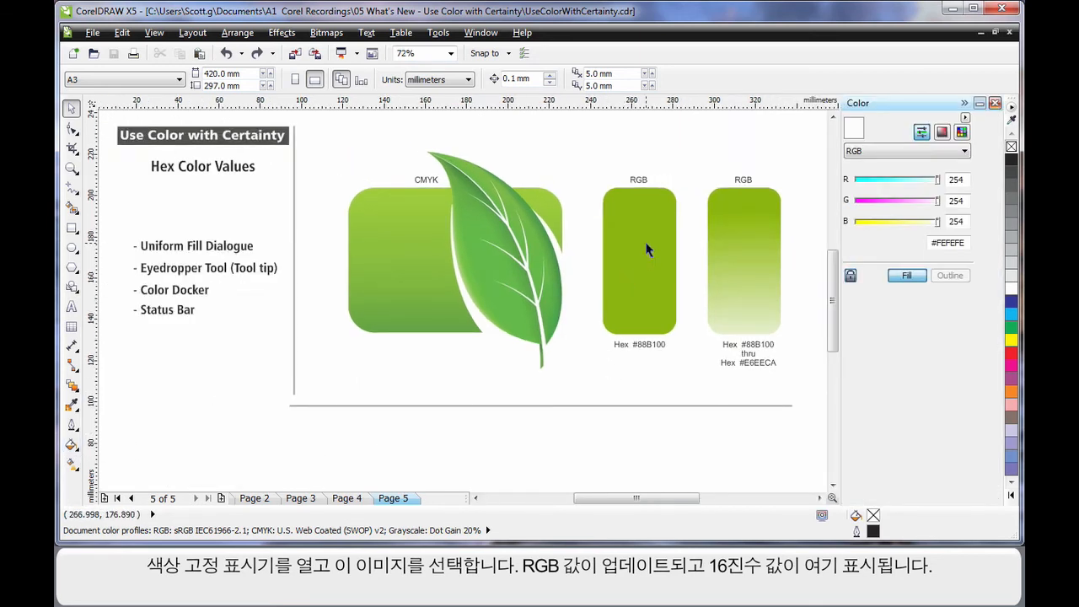
left_click(647, 249)
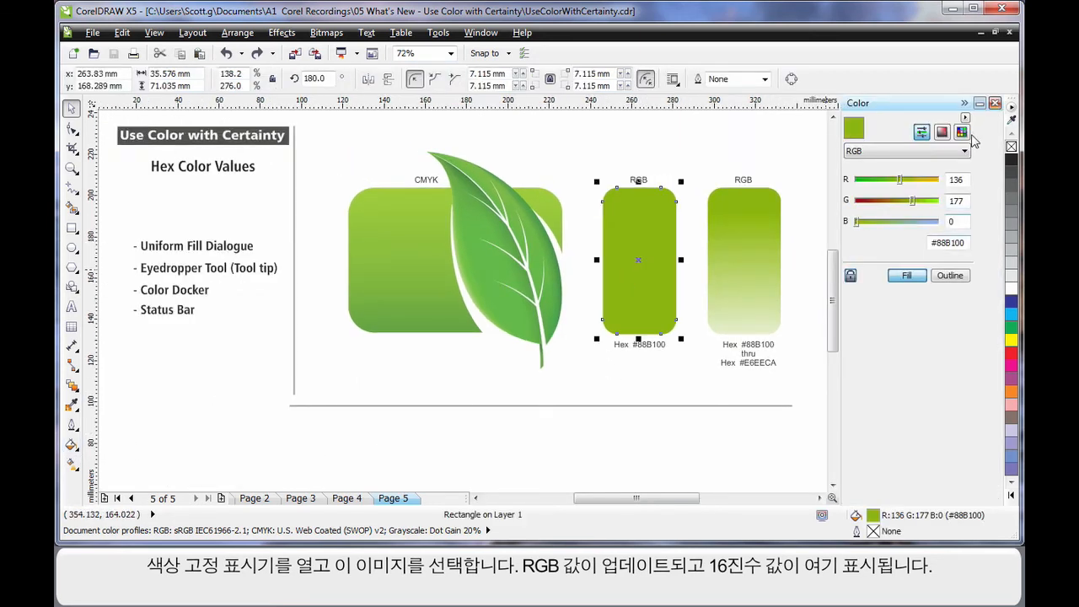
left_click(970, 242)
key("BackSpace")
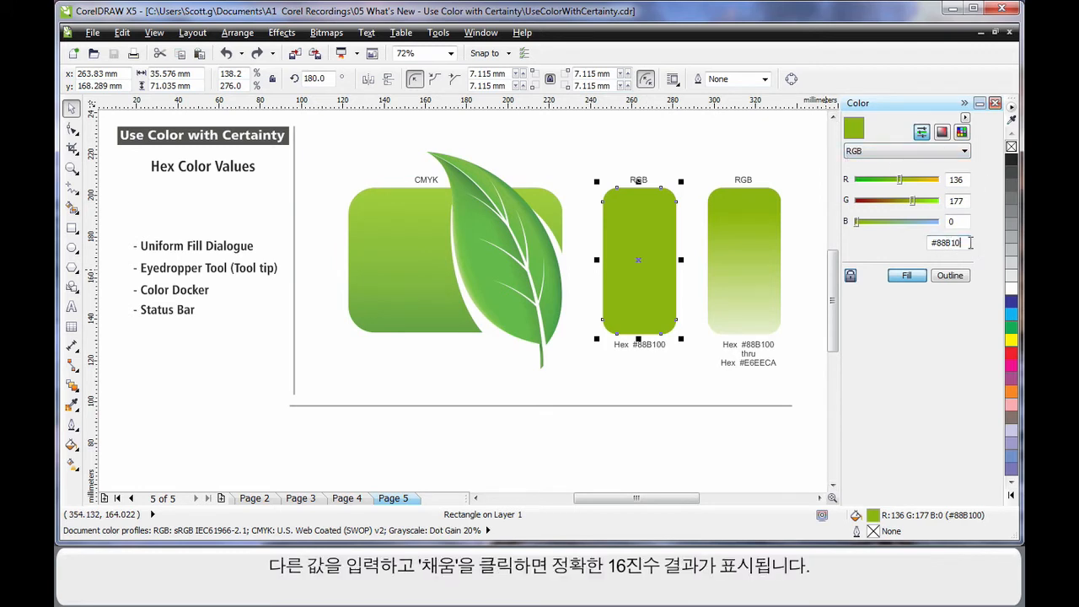
type("ef")
left_click(907, 276)
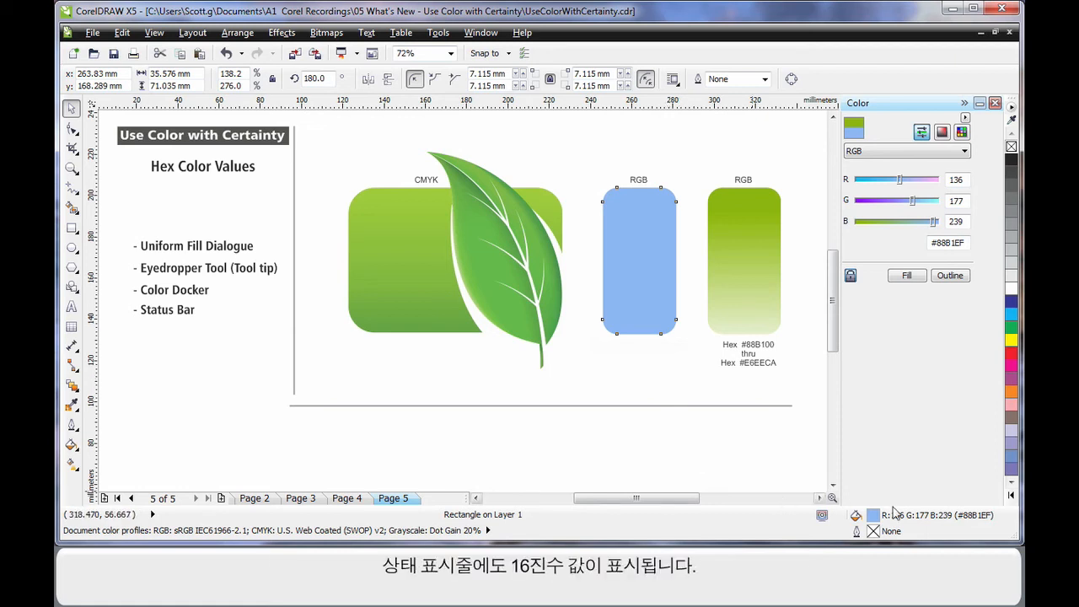
left_click(648, 374)
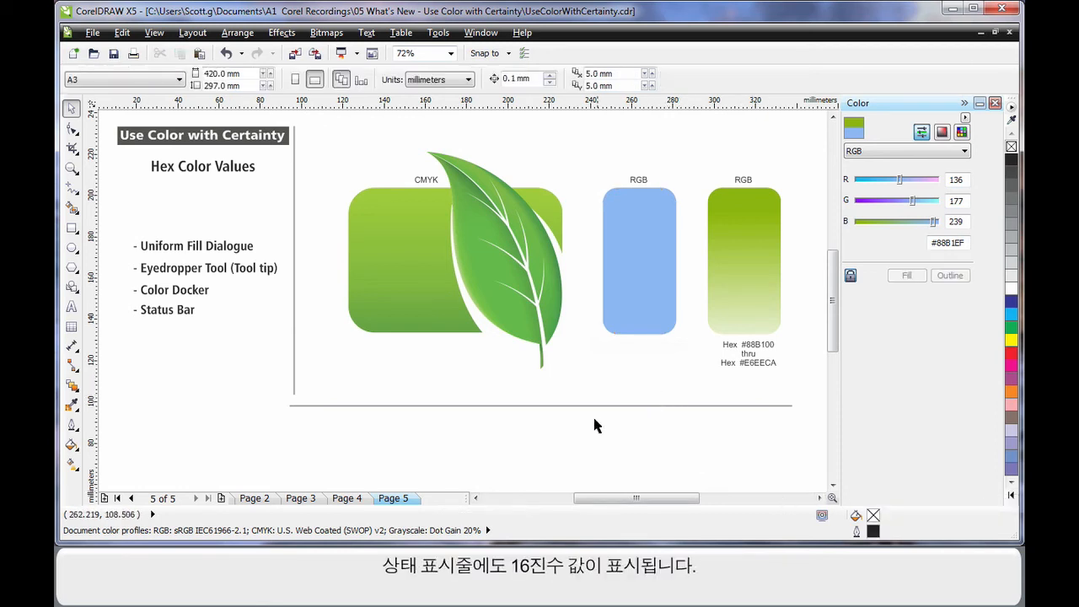
Read the artwork's color values with the Eyedropper, and inspect the blue rectangle's hex value in the Uniform Fill dialog without changing it.
left_click(72, 407)
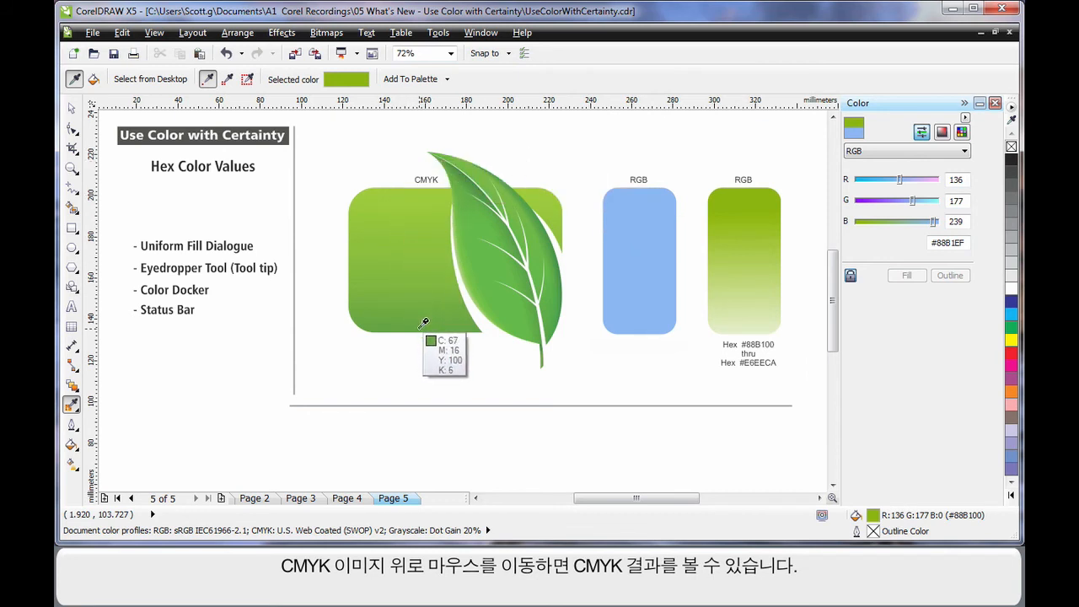
key("space")
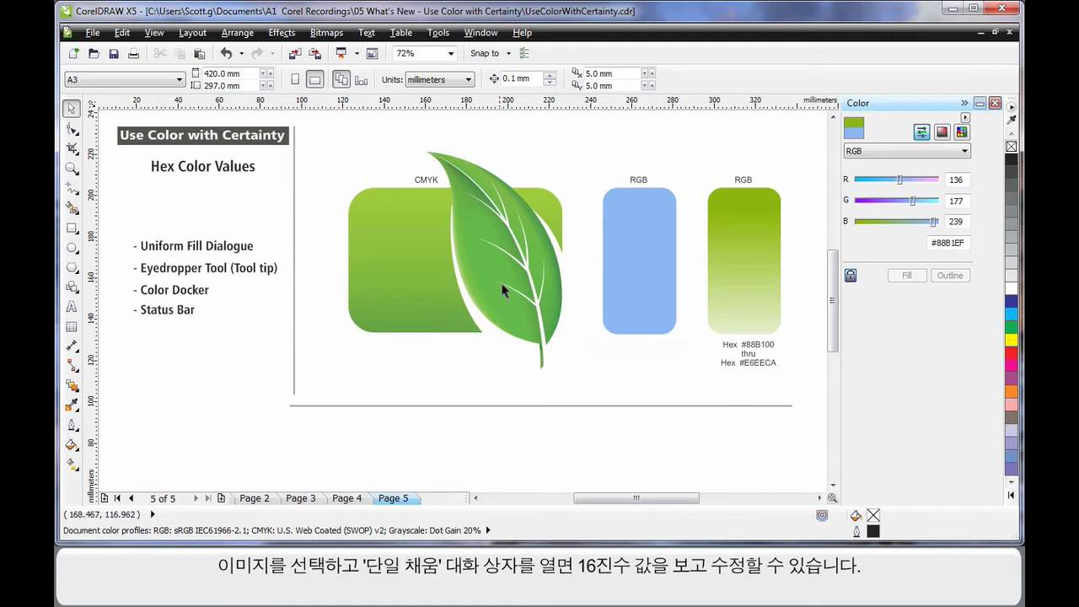
left_click(621, 265)
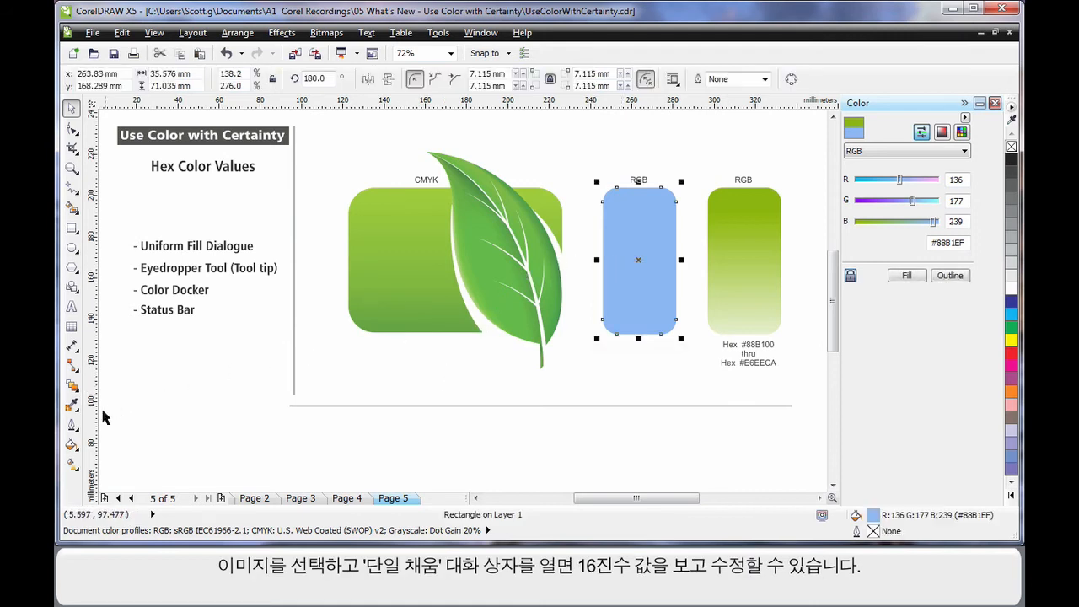
left_click(74, 447)
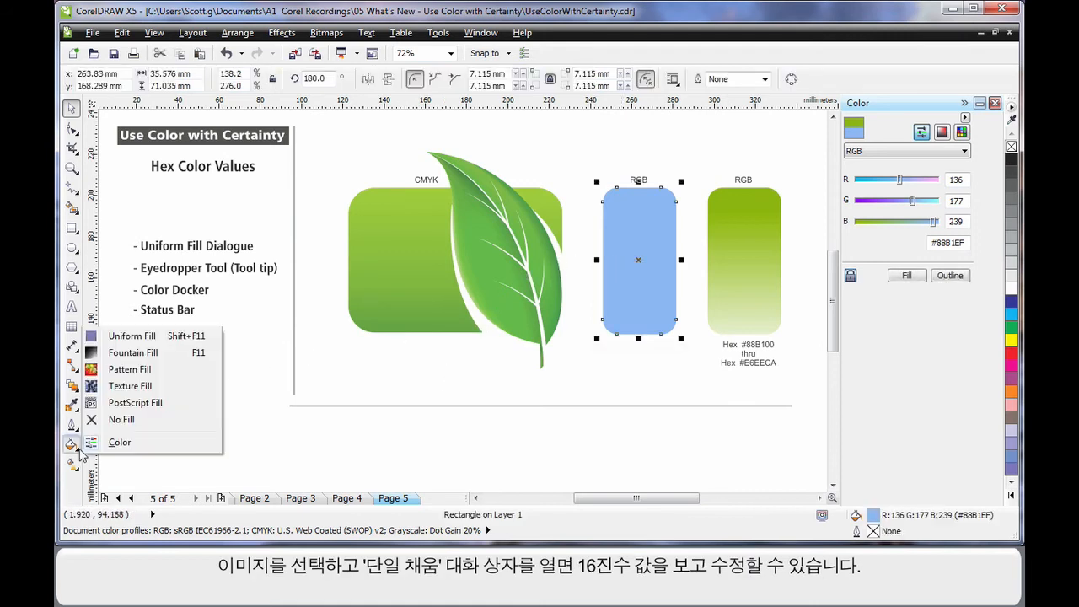
left_click(139, 336)
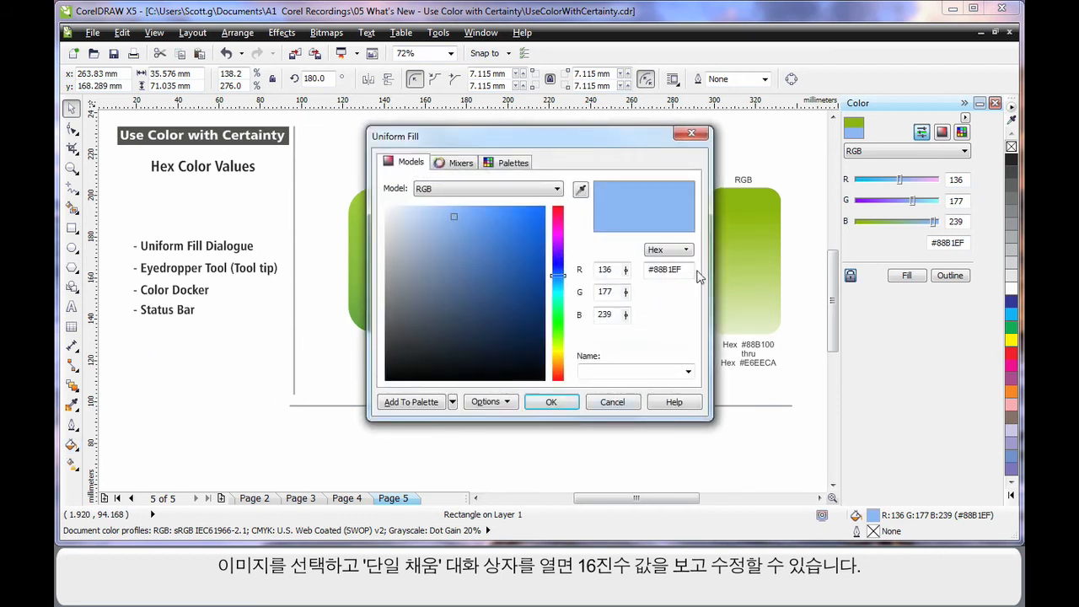
left_click(613, 403)
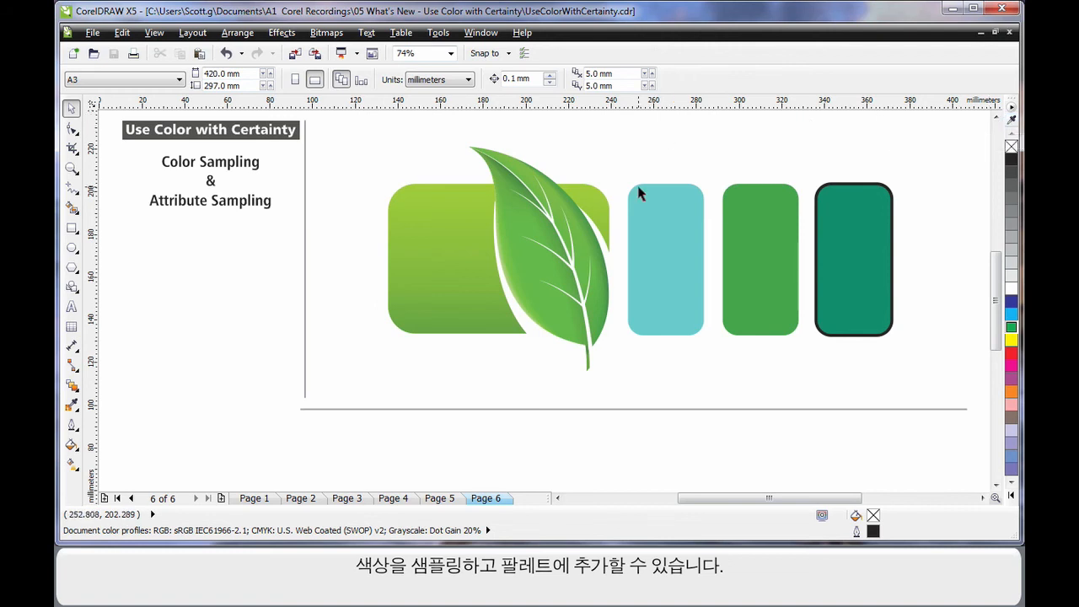
Fill the turquoise rectangle with the dark green (C64 M15 Y100 K5) sampled from the lower part of the gradient rectangle, using the Uniform Fill eyedropper.
left_click(693, 255)
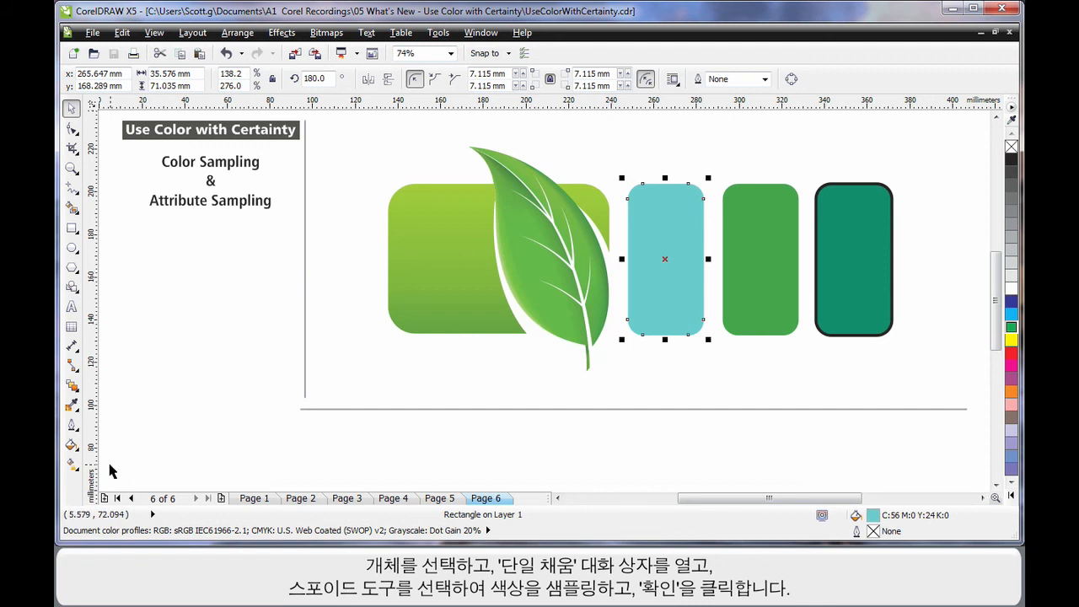
left_click(72, 445)
left_click(149, 338)
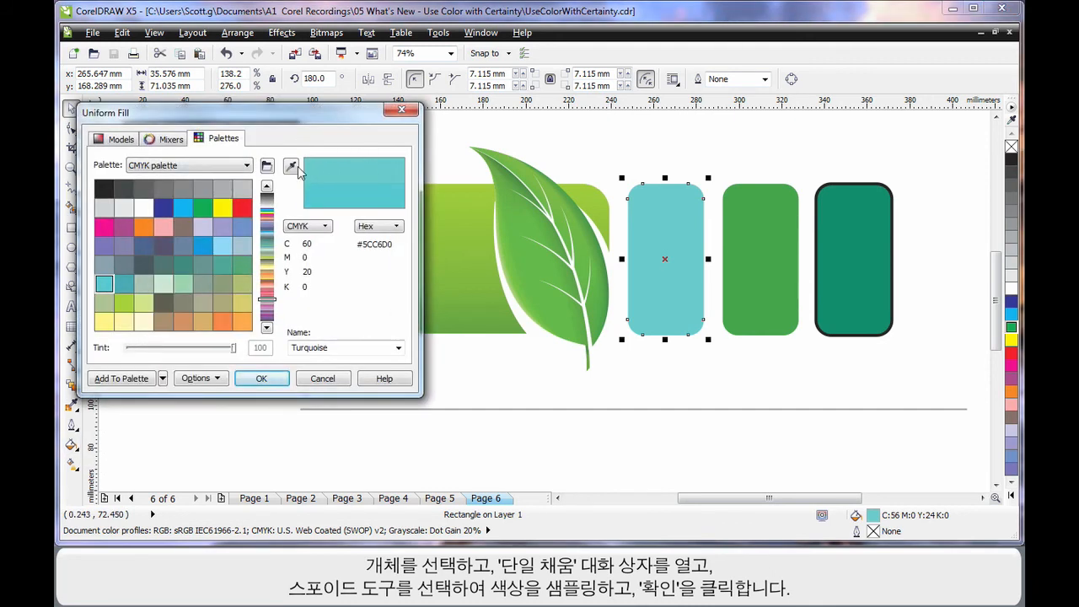
left_click(291, 167)
left_click(493, 314)
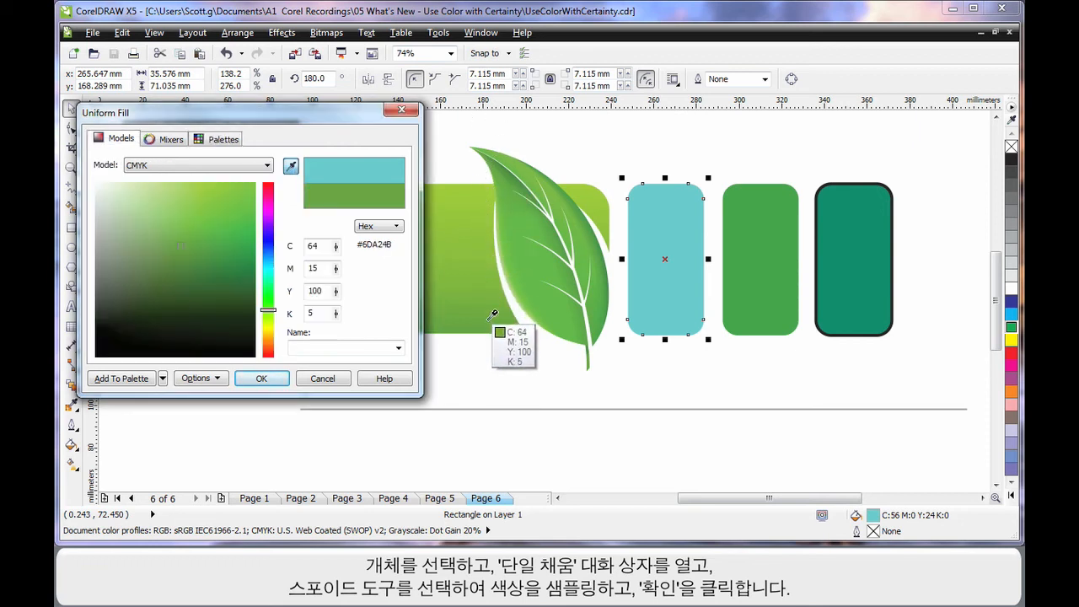
left_click(262, 379)
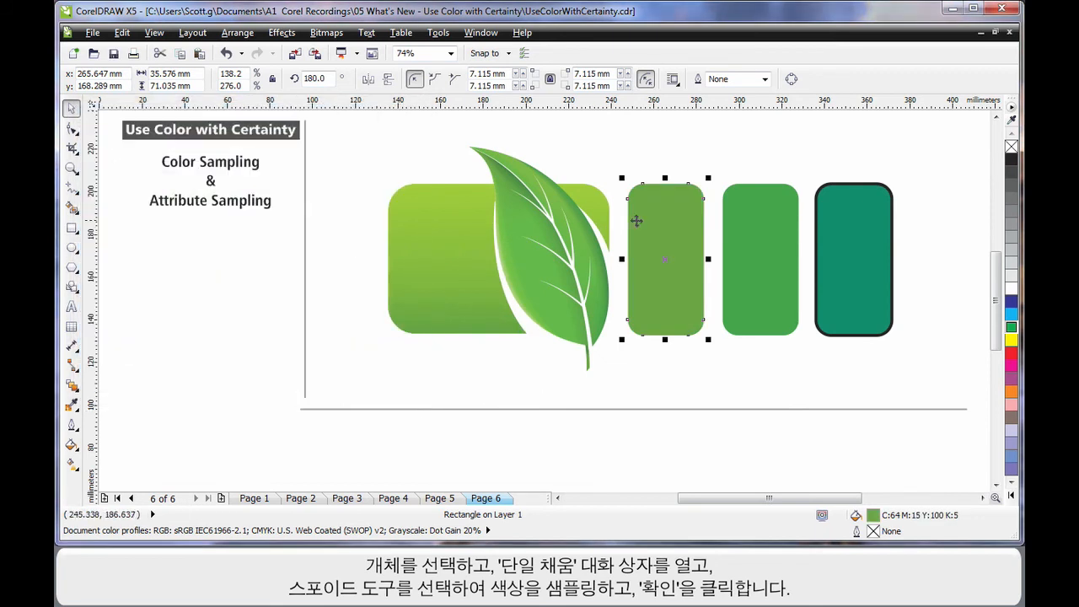
left_click(598, 406)
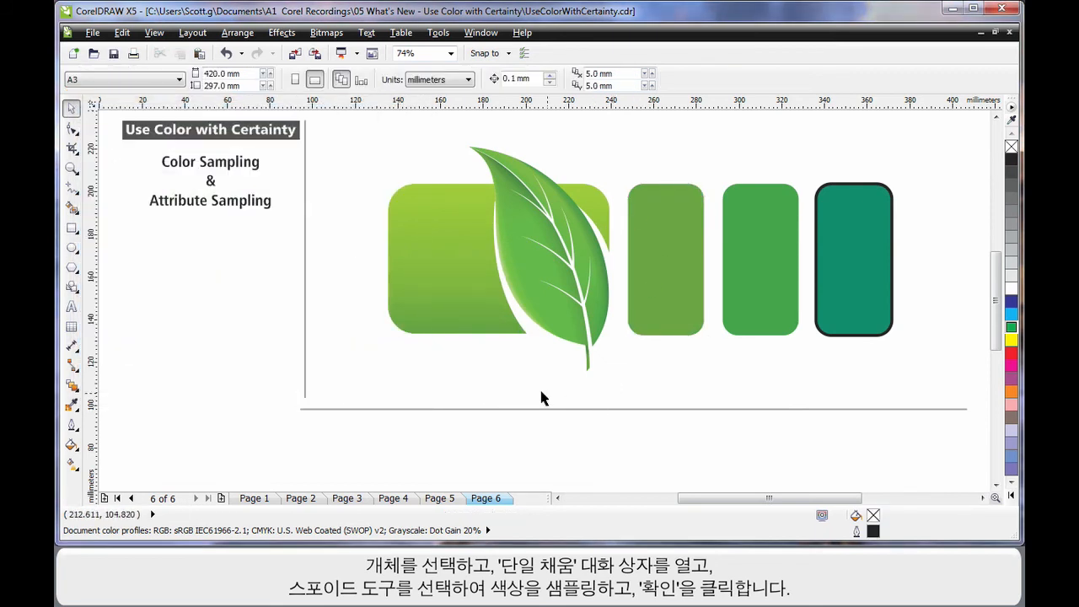
Sample the light green near the top of the gradient rectangle with the Color Eyedropper and apply it to the middle of the three narrow rectangles.
left_click(71, 404)
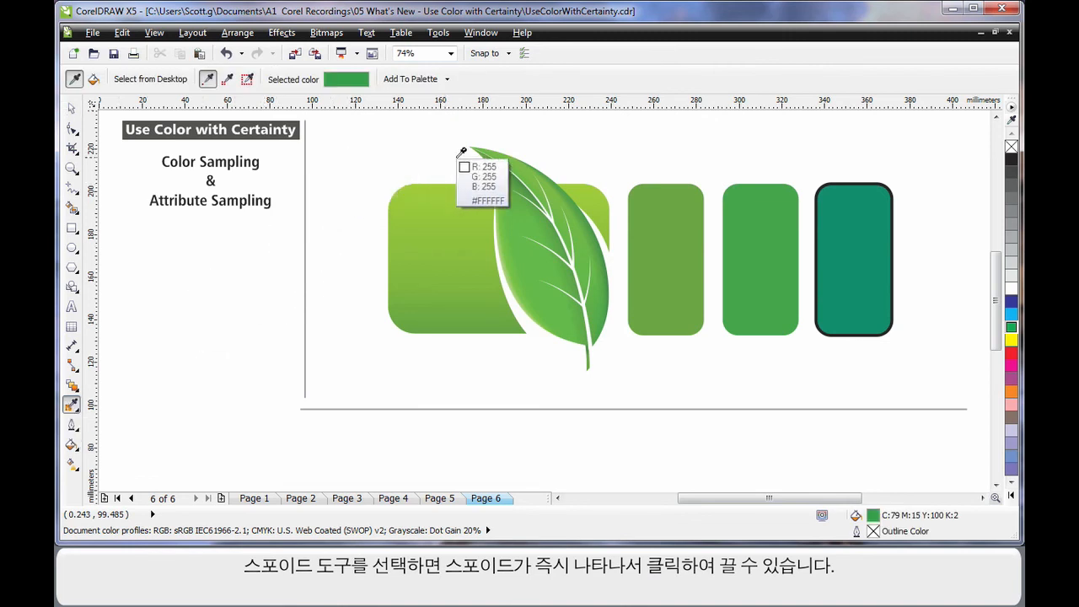
left_click(478, 192)
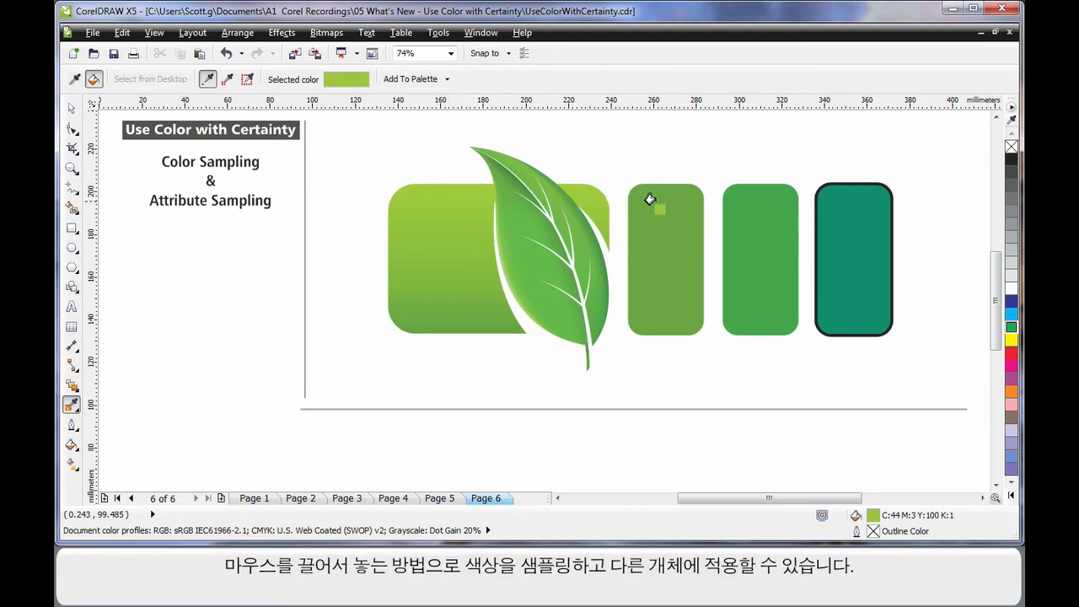
left_click(749, 199)
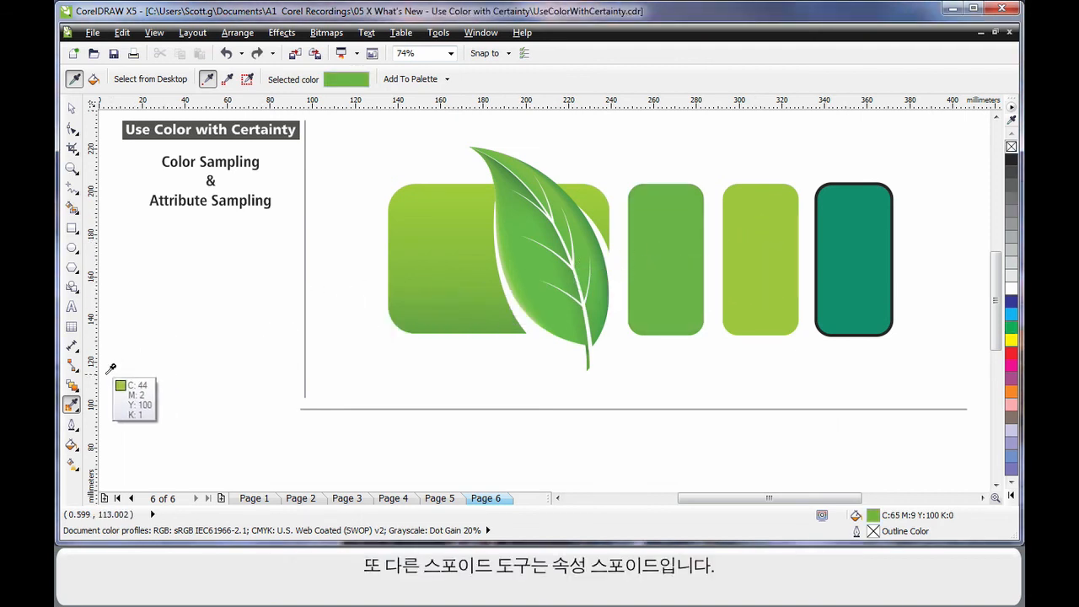
Activate the Attributes Eyedropper, review its transformation and effect options, and keep Outline and Fill as the properties to sample.
left_click(73, 405)
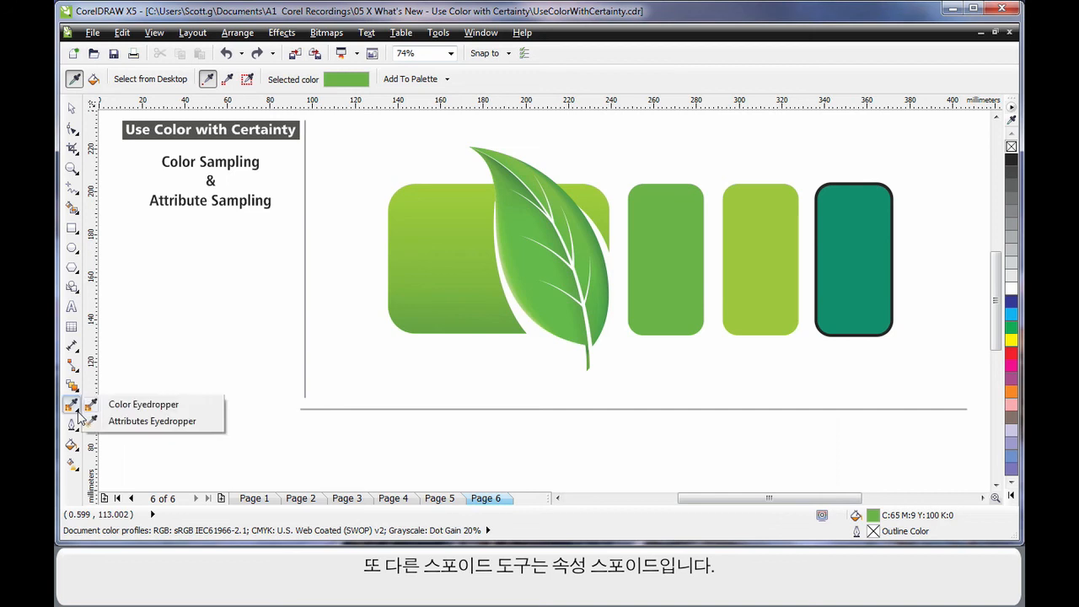
left_click(152, 421)
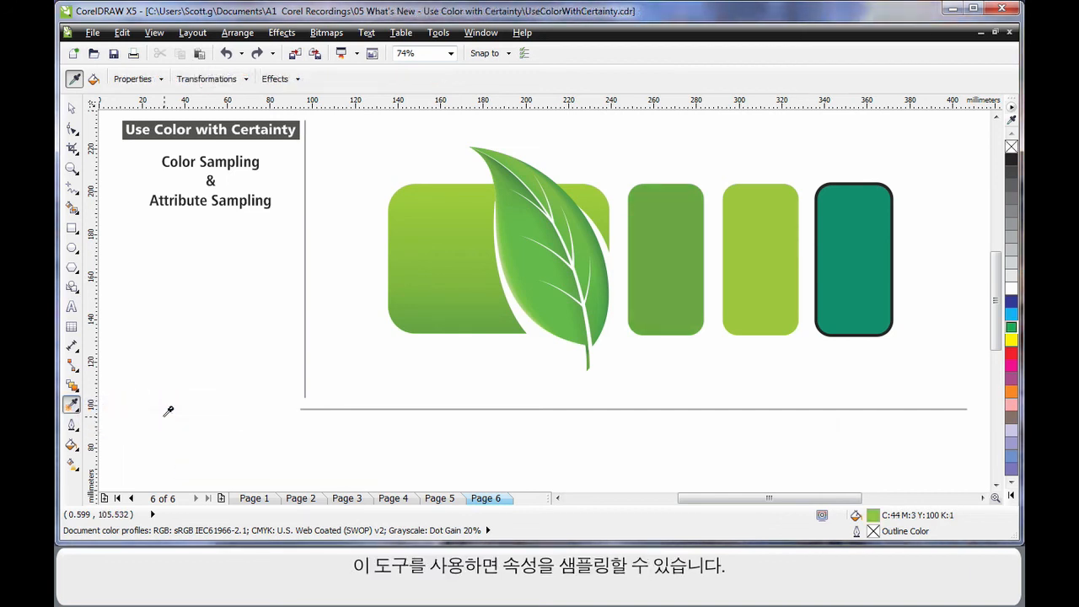
left_click(135, 78)
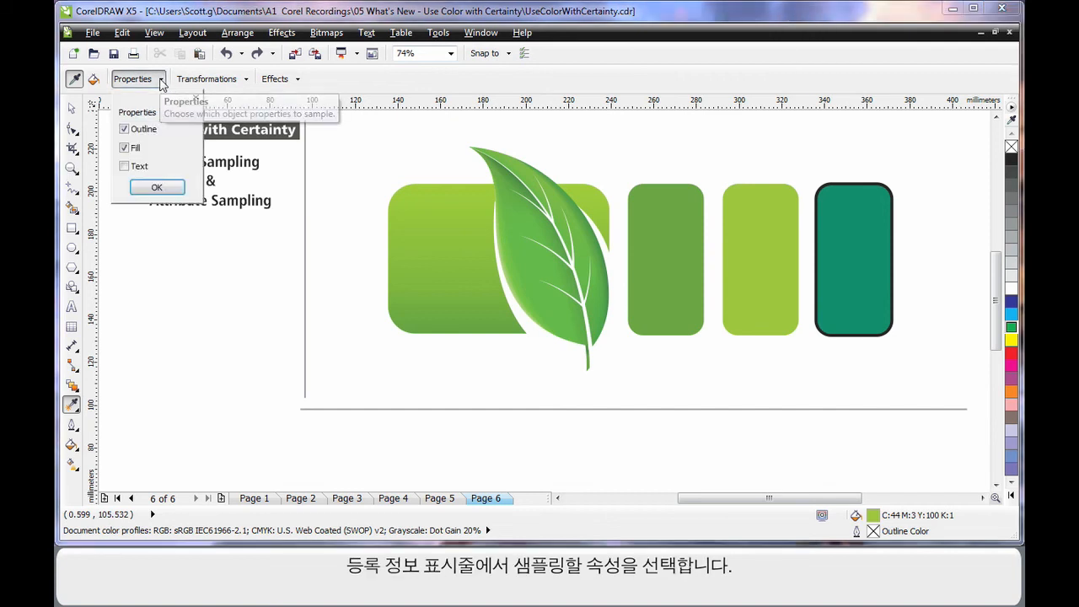
left_click(247, 82)
left_click(302, 82)
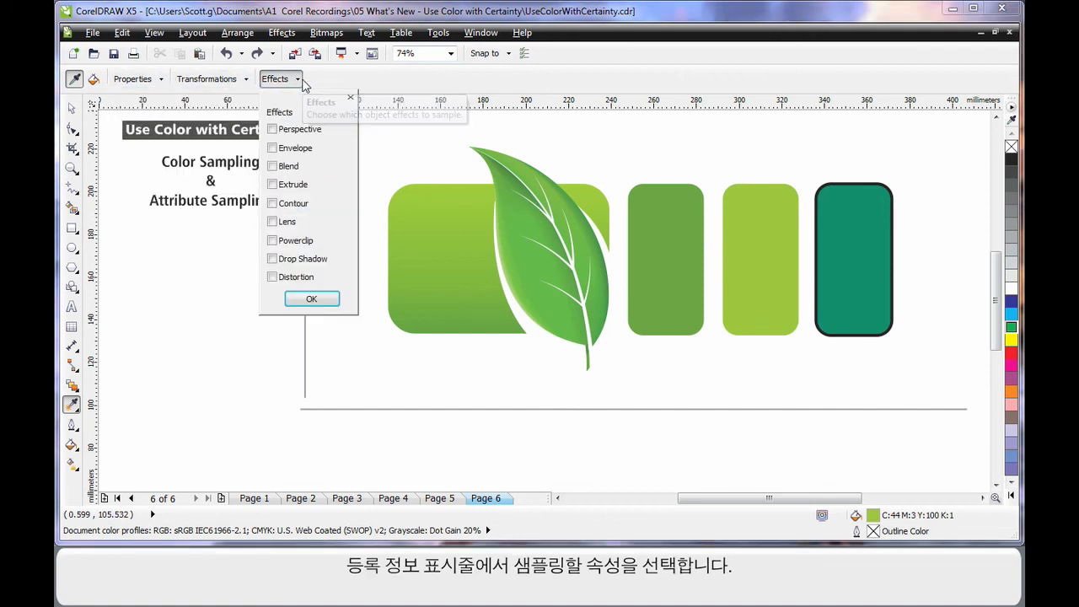
left_click(161, 80)
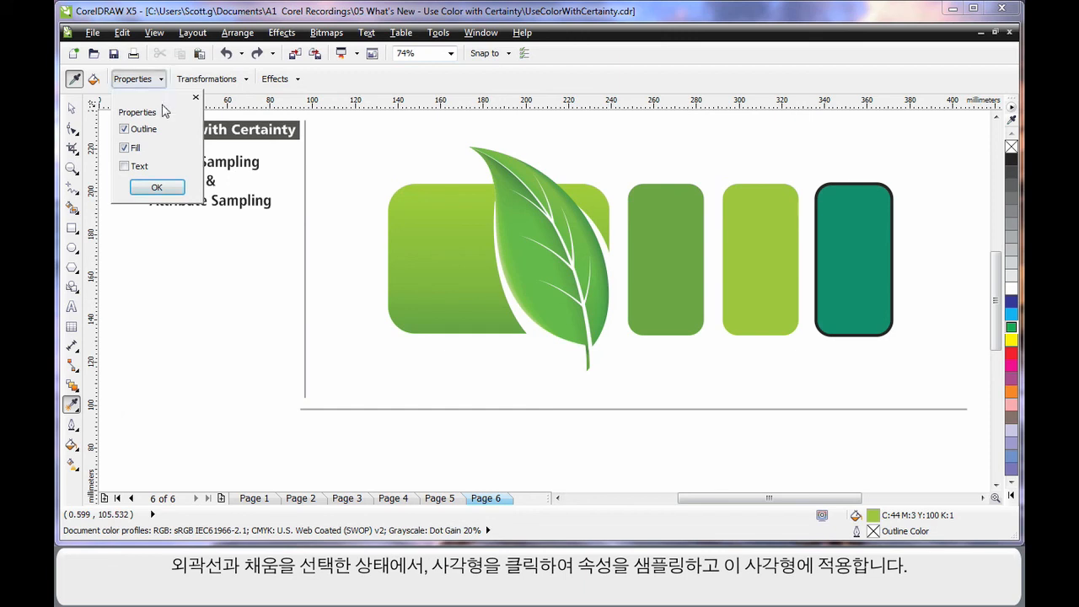
left_click(167, 190)
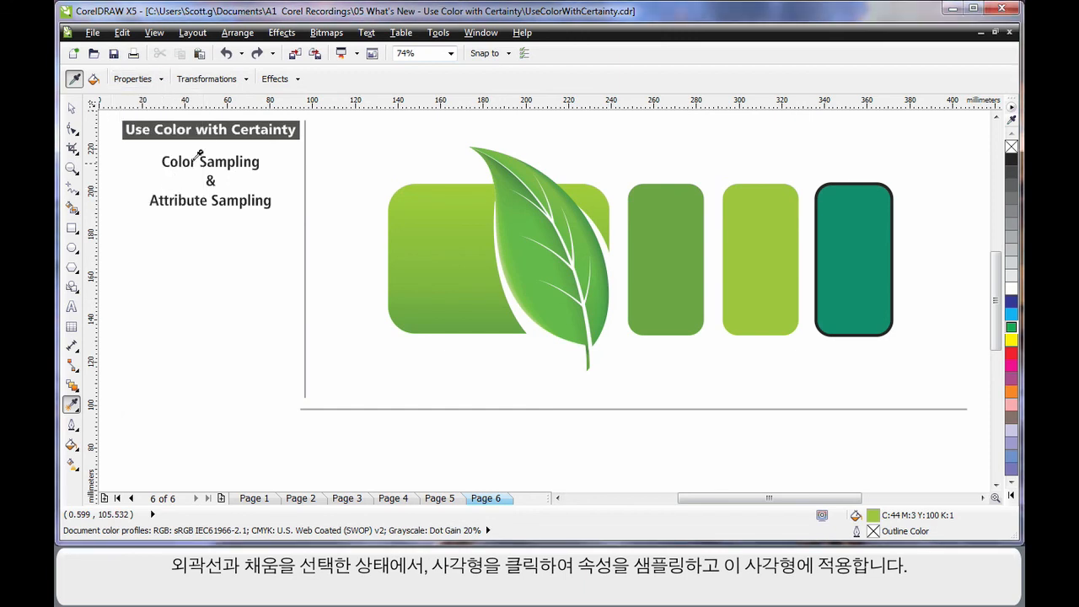
Copy the large gradient rectangle's fill and outline attributes to the black-outlined teal rectangle, and deselect it.
left_click(433, 224)
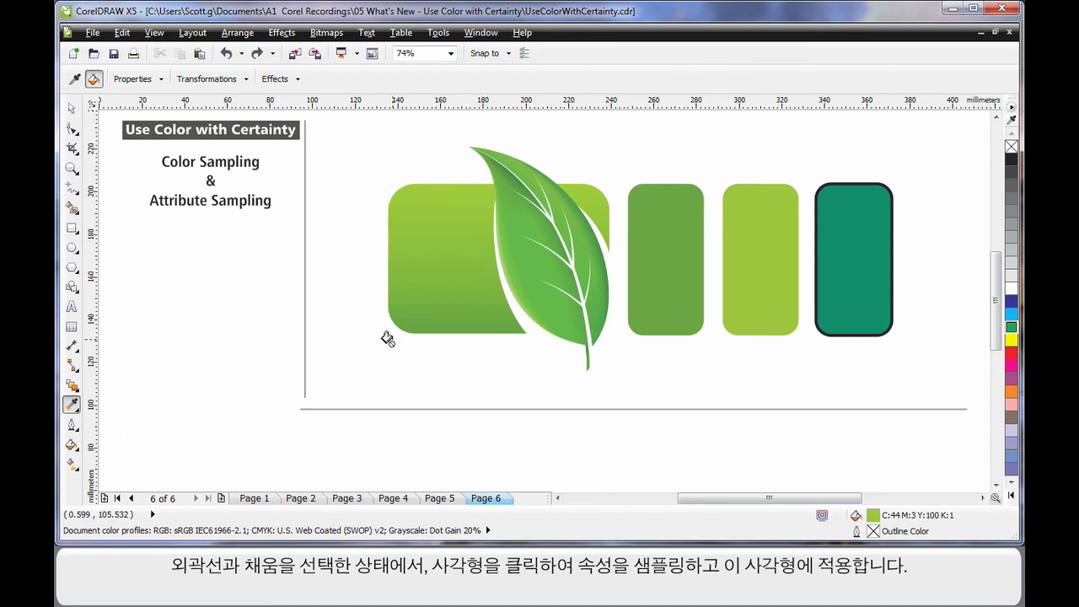
left_click(842, 218)
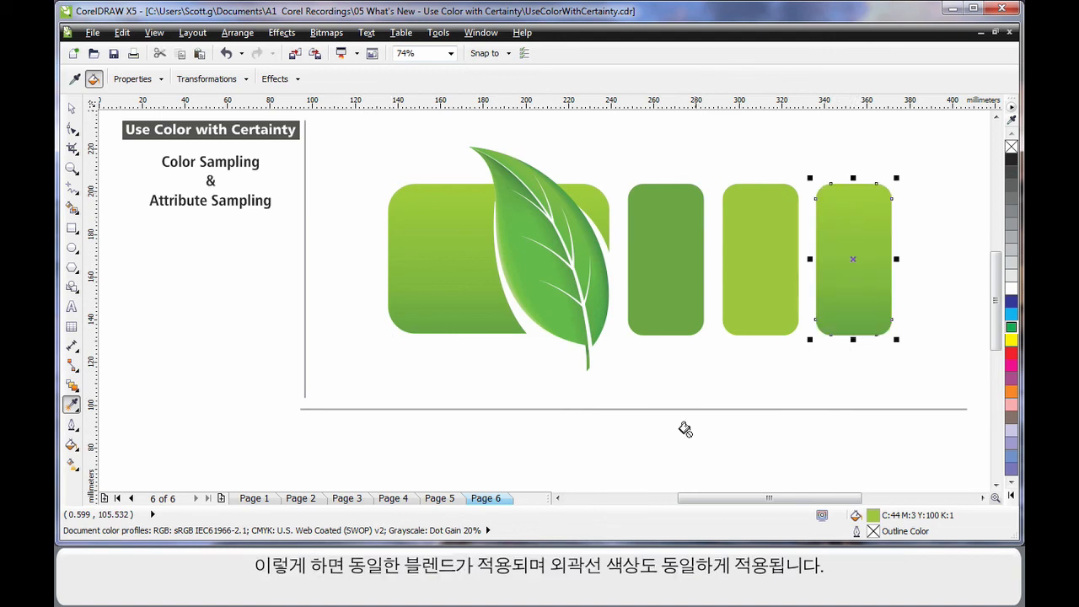
key("space")
left_click(808, 379)
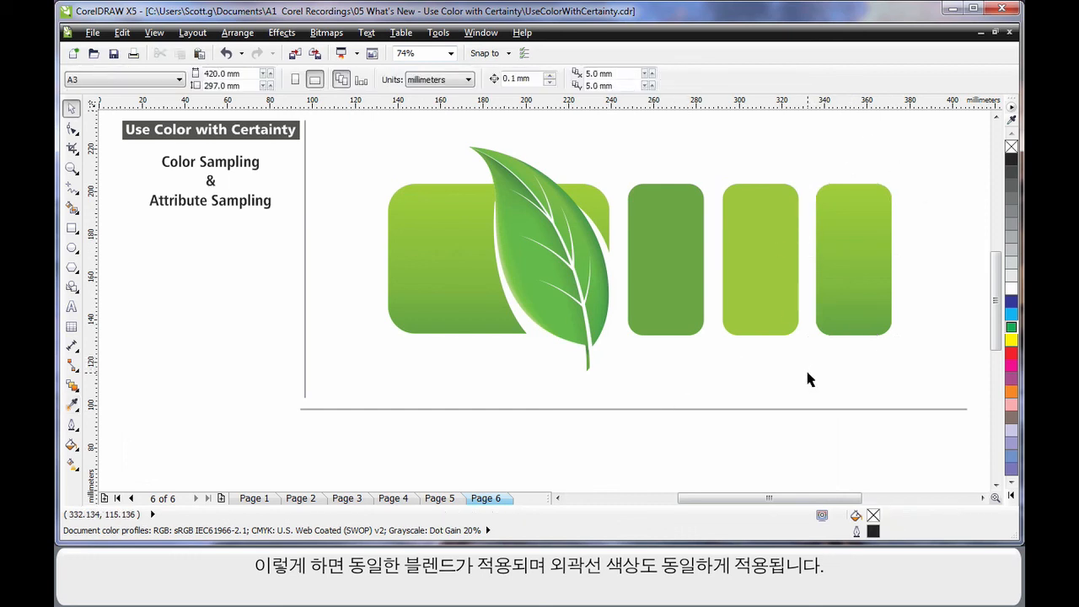